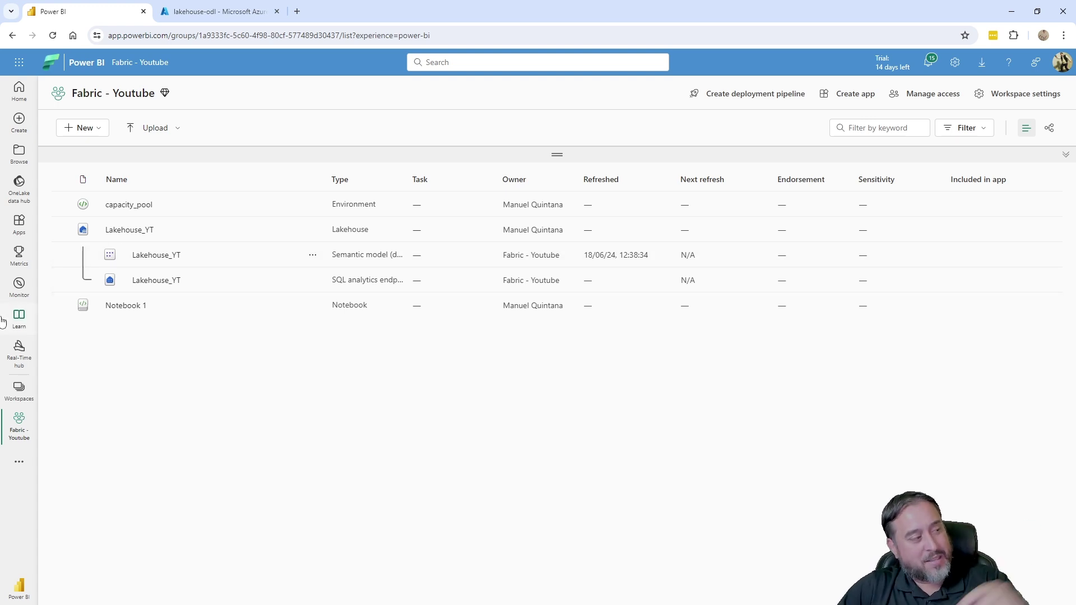
{"action": "left_click", "coordinate": [130, 231]}
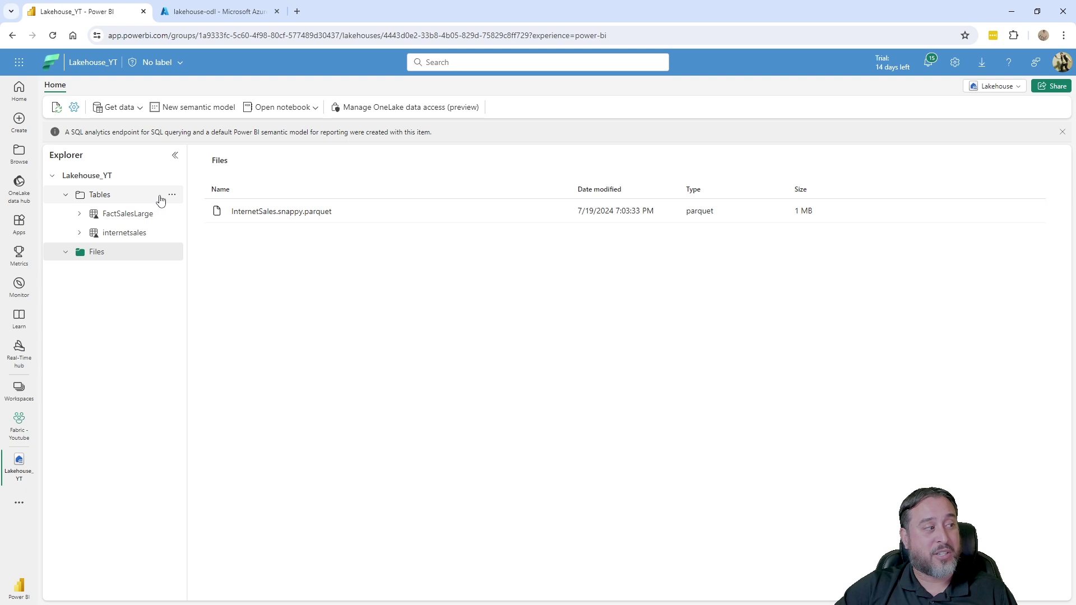
{"action": "left_click", "coordinate": [172, 194]}
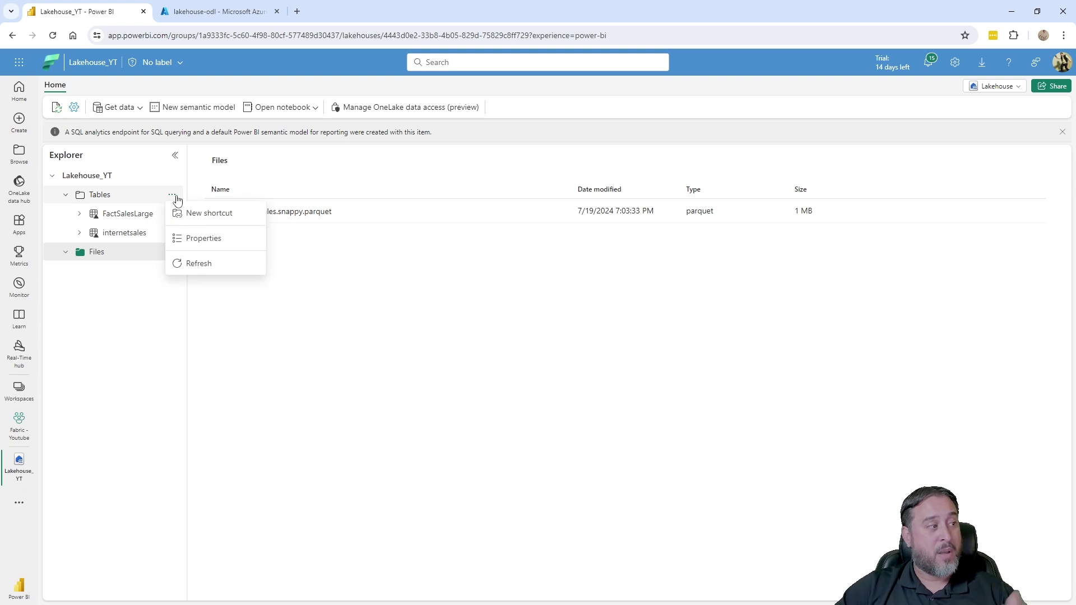
{"action": "left_click", "coordinate": [200, 215]}
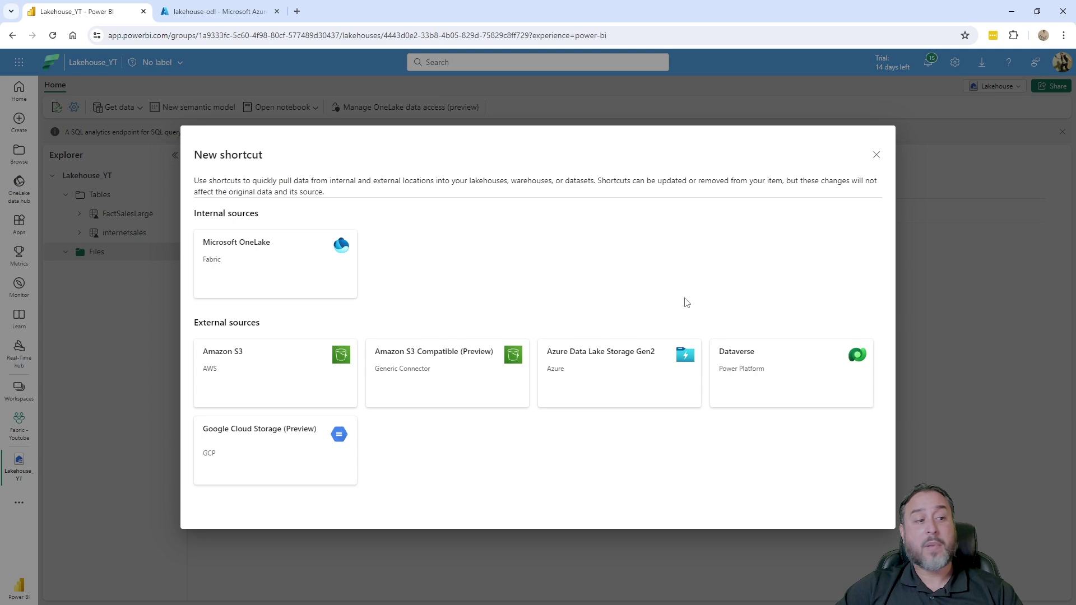
{"action": "left_click", "coordinate": [877, 155]}
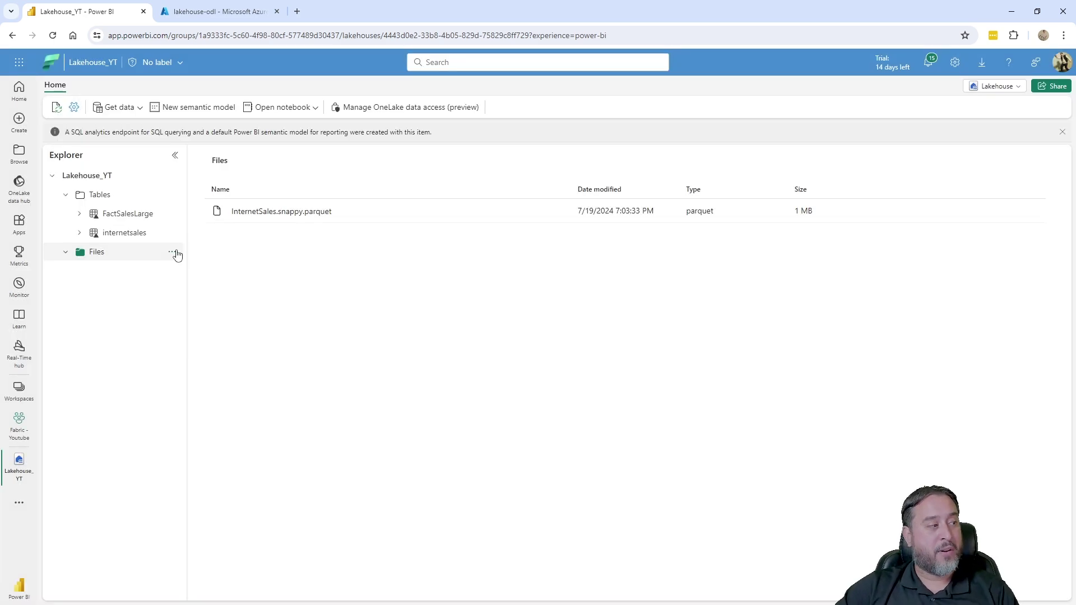
{"action": "left_click", "coordinate": [176, 251]}
{"action": "left_click", "coordinate": [200, 269]}
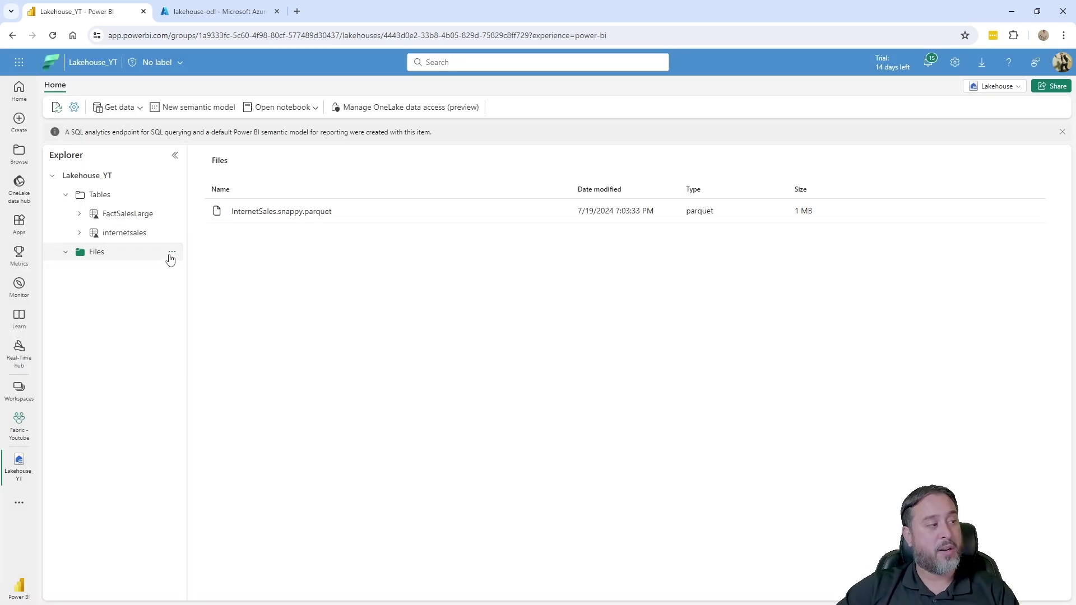
{"action": "left_click", "coordinate": [172, 252]}
{"action": "left_click", "coordinate": [182, 272]}
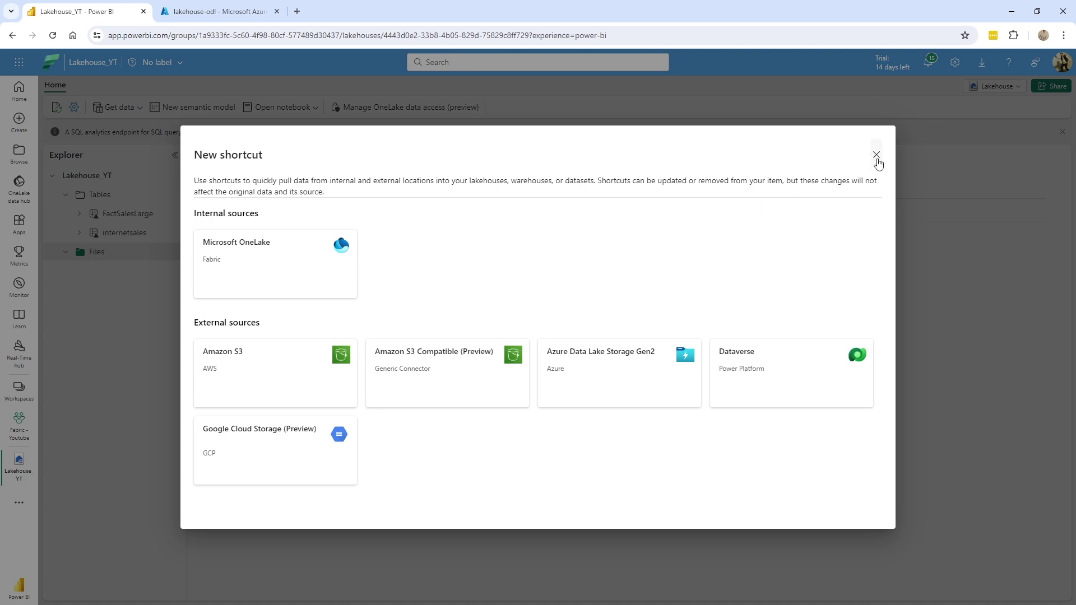
{"action": "left_click", "coordinate": [876, 155]}
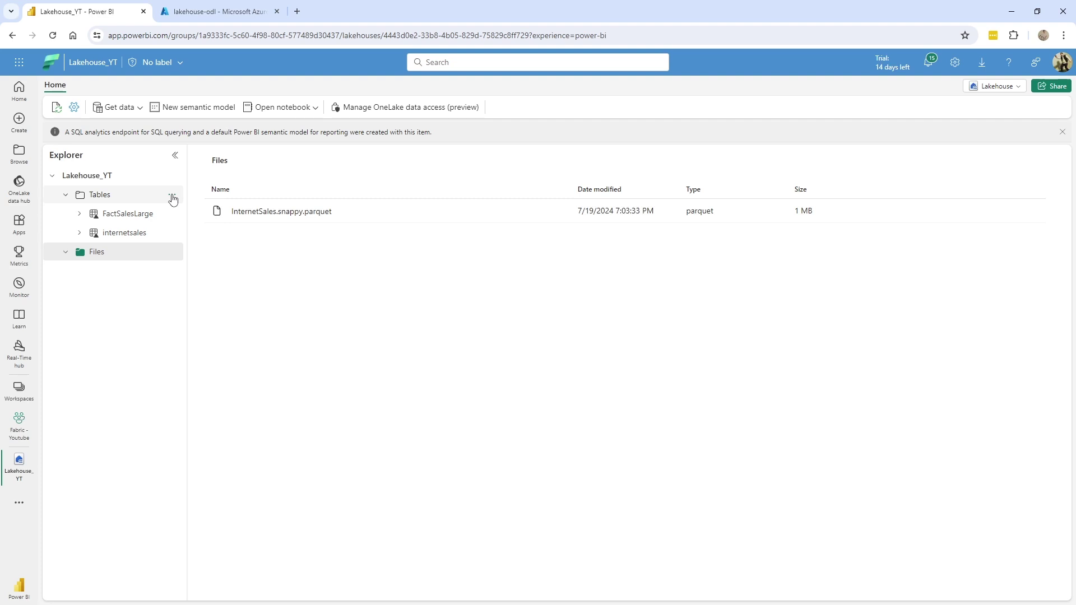
- In the Azure portal, look into the File folder, then open the Delta folder in lakehouse-odl
{"action": "left_click", "coordinate": [225, 16]}
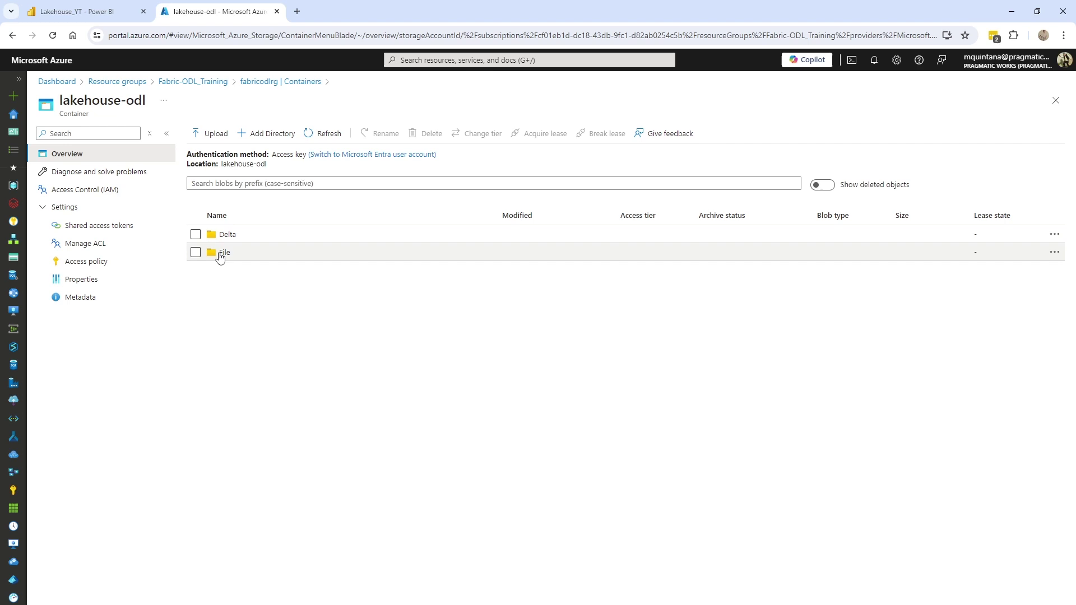
{"action": "left_click", "coordinate": [223, 253]}
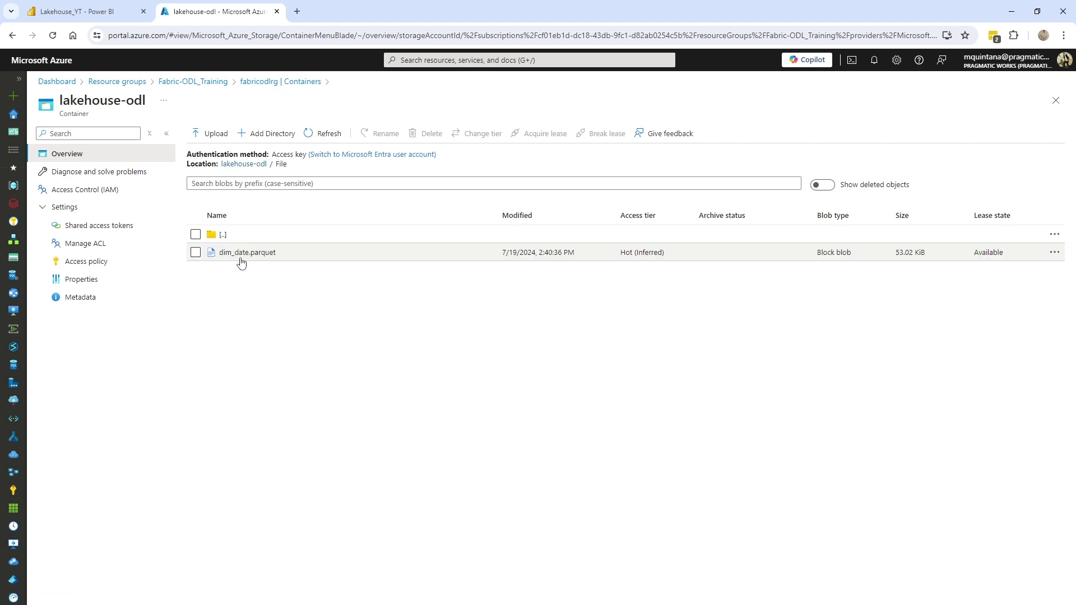
{"action": "left_click", "coordinate": [223, 235]}
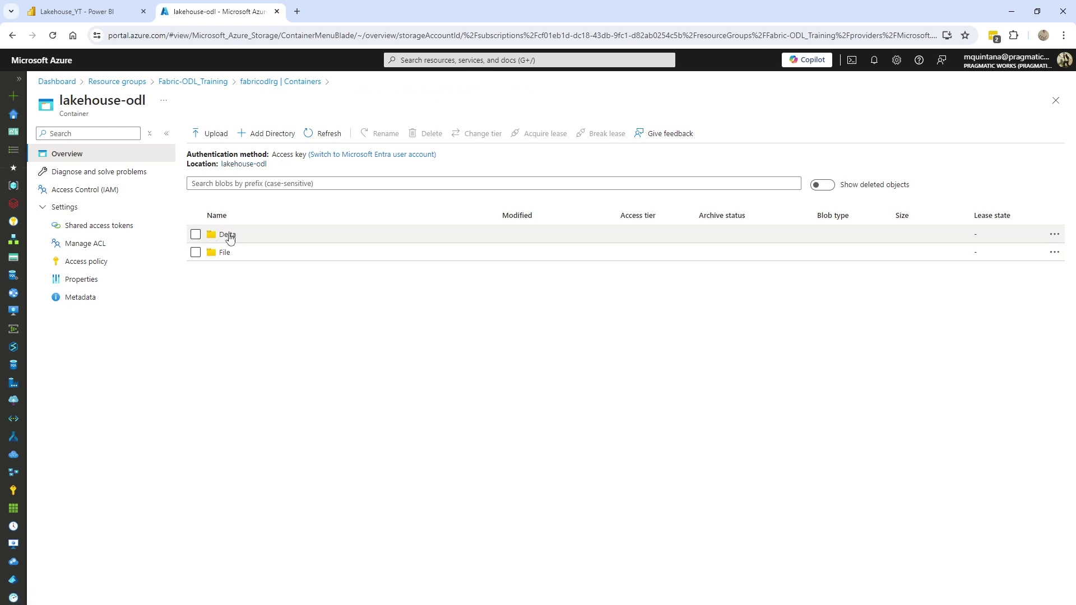
{"action": "left_click", "coordinate": [228, 236]}
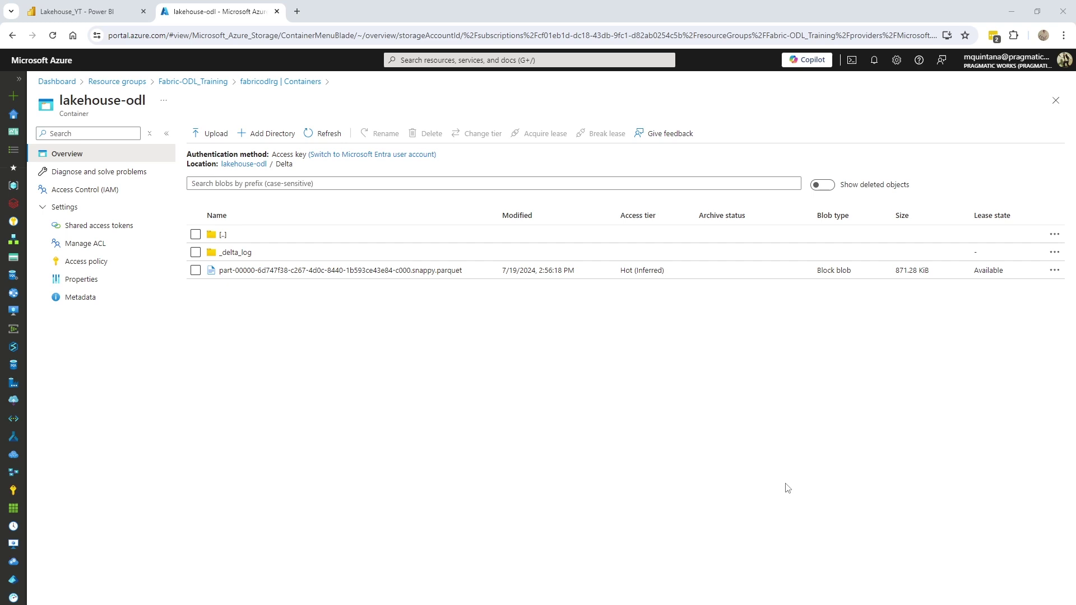
- Glance at the Notepad notes holding the storage URL and SAS token, then hide them
{"action": "key", "text": "alt+Tab"}
{"action": "left_click_drag", "start_coordinate": [720, 140], "coordinate": [601, 185]}
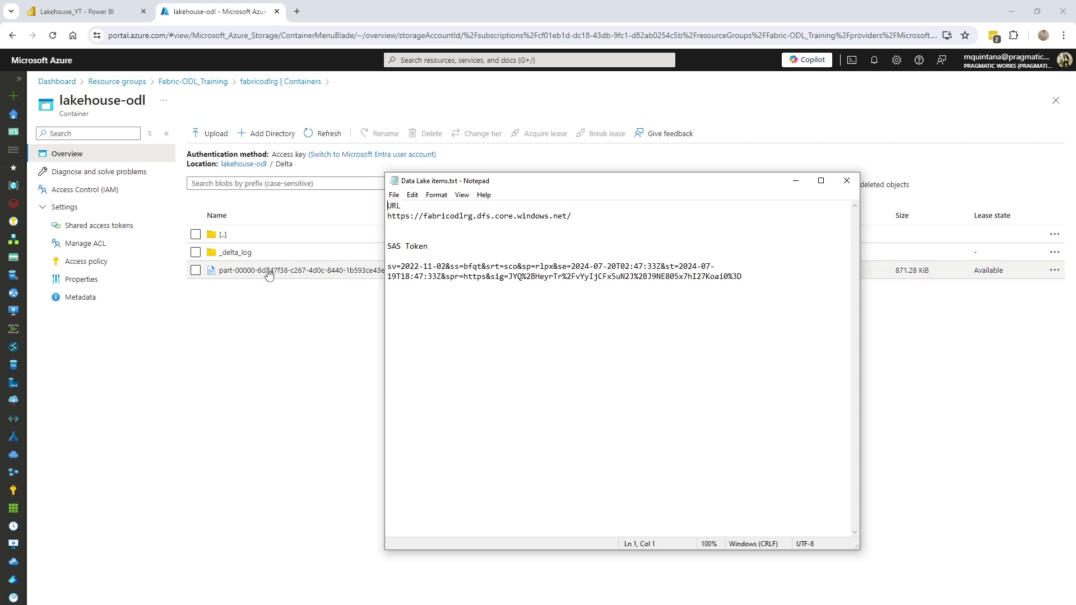
{"action": "left_click", "coordinate": [796, 181]}
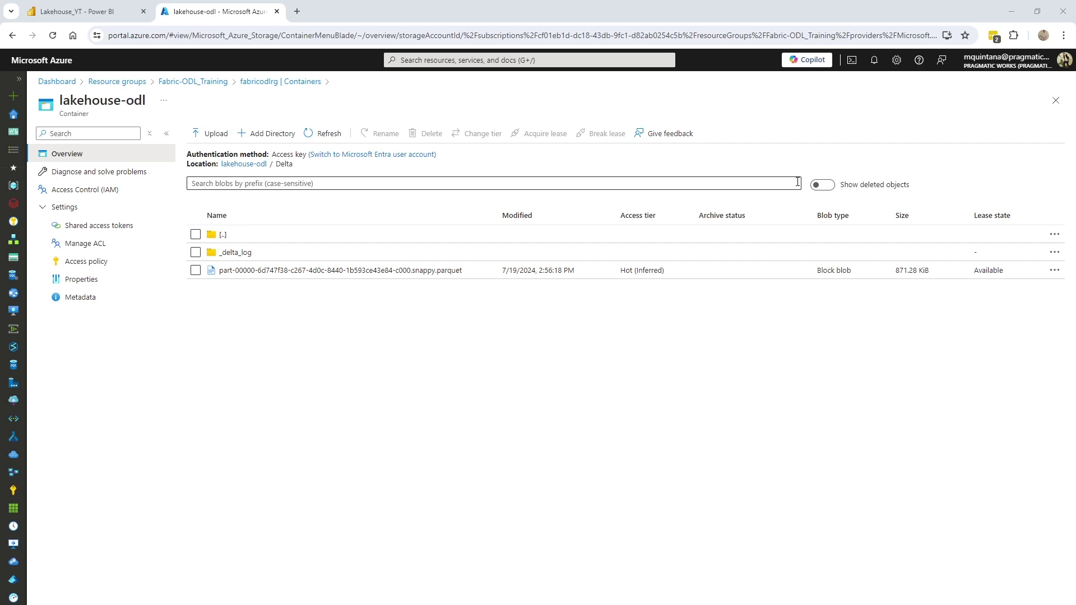
- Back in Lakehouse_YT, choose New shortcut from the Tables folder's options menu
{"action": "left_click", "coordinate": [91, 18]}
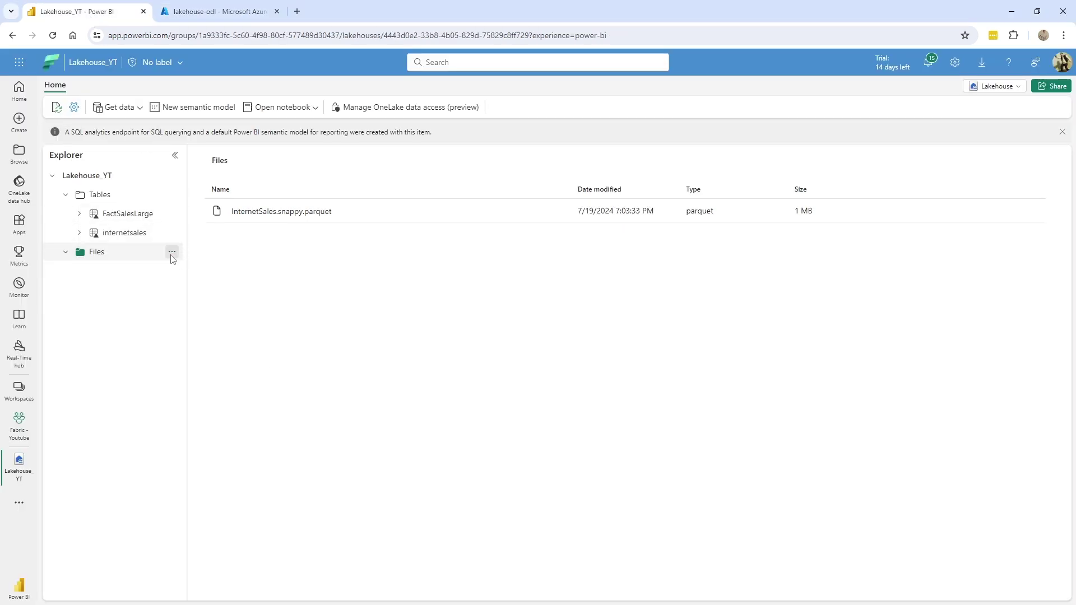
{"action": "left_click", "coordinate": [172, 254]}
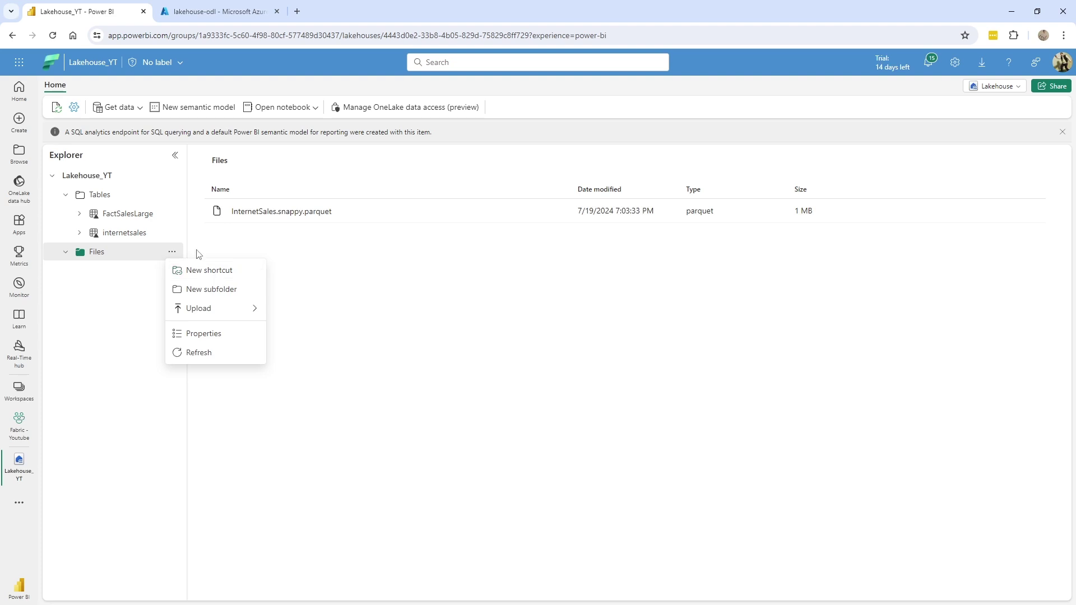
{"action": "mouse_move", "coordinate": [174, 197]}
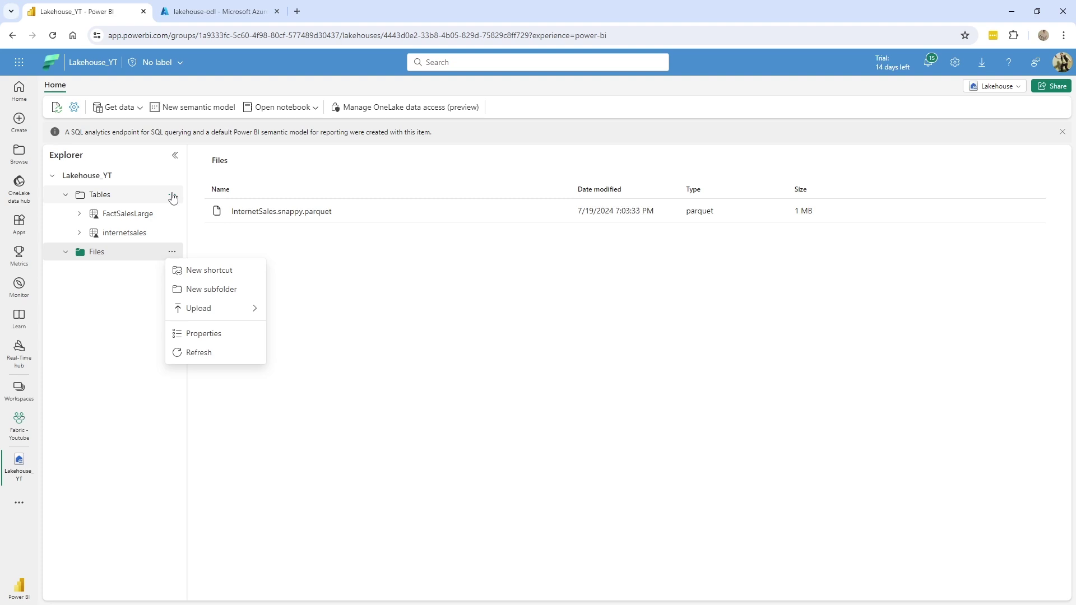
{"action": "left_click", "coordinate": [173, 196]}
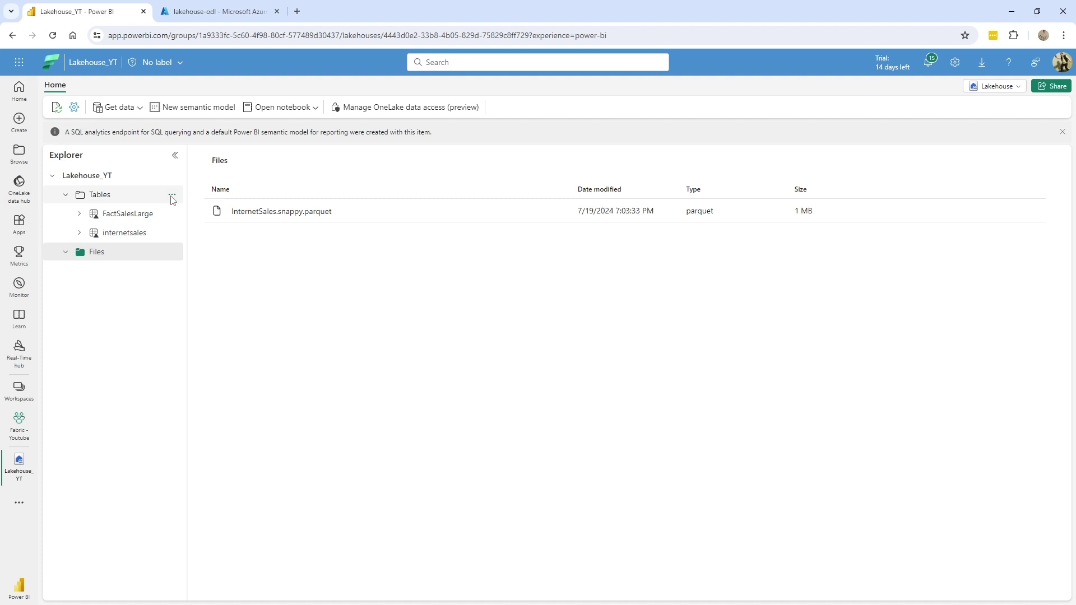
{"action": "left_click", "coordinate": [172, 196]}
{"action": "left_click", "coordinate": [213, 216]}
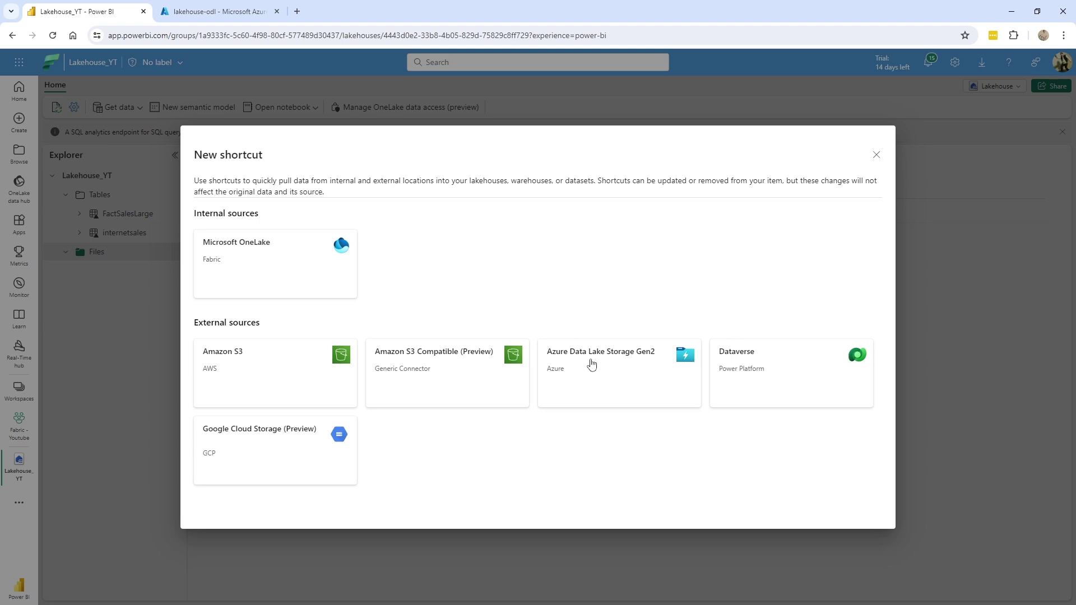
- Pick Azure Data Lake Storage Gen2 and paste the storage account URL from the notes
{"action": "left_click", "coordinate": [592, 364]}
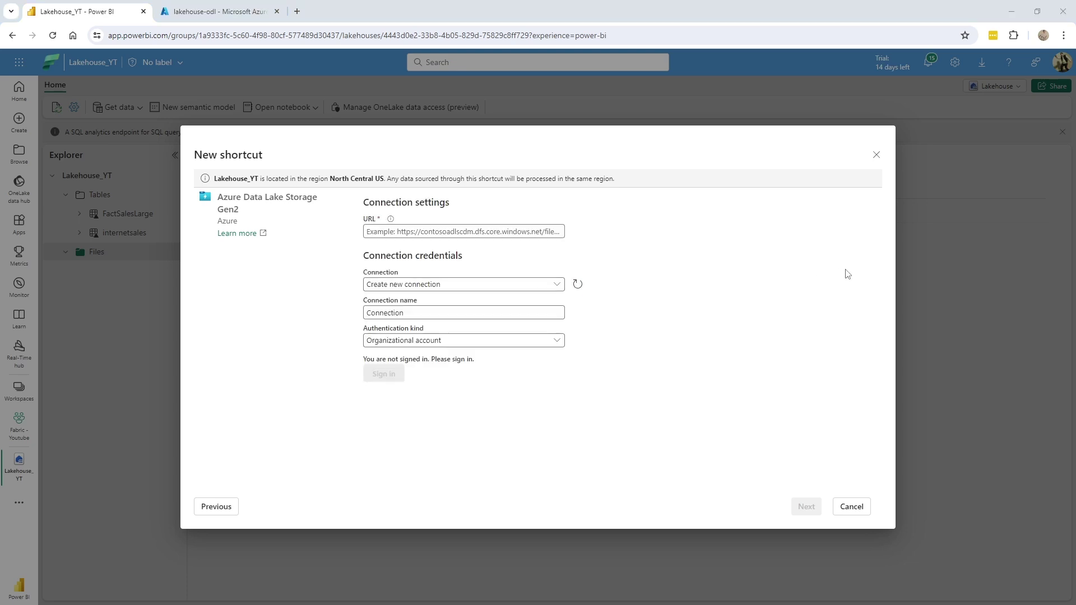
{"action": "key", "text": "alt+Tab"}
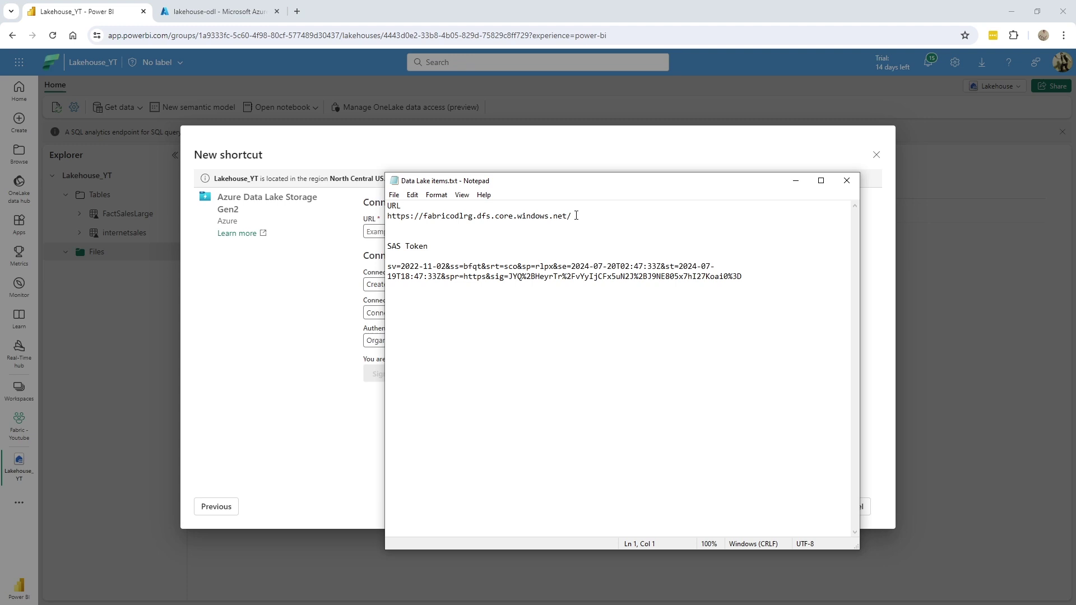
{"action": "left_click_drag", "start_coordinate": [572, 216], "coordinate": [386, 215]}
{"action": "key", "text": "ctrl+c"}
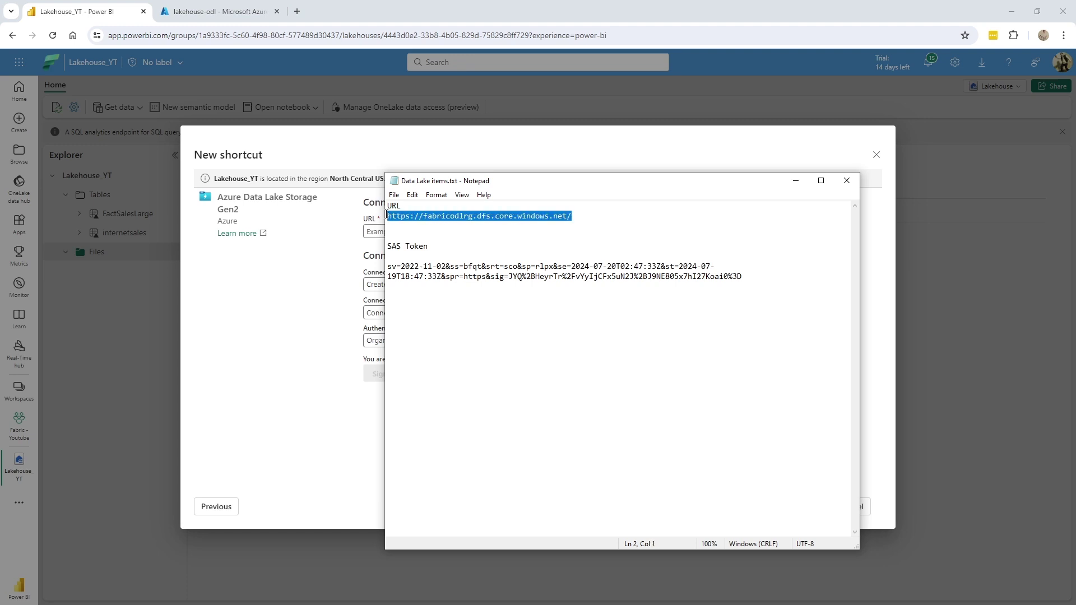
{"action": "left_click", "coordinate": [388, 150]}
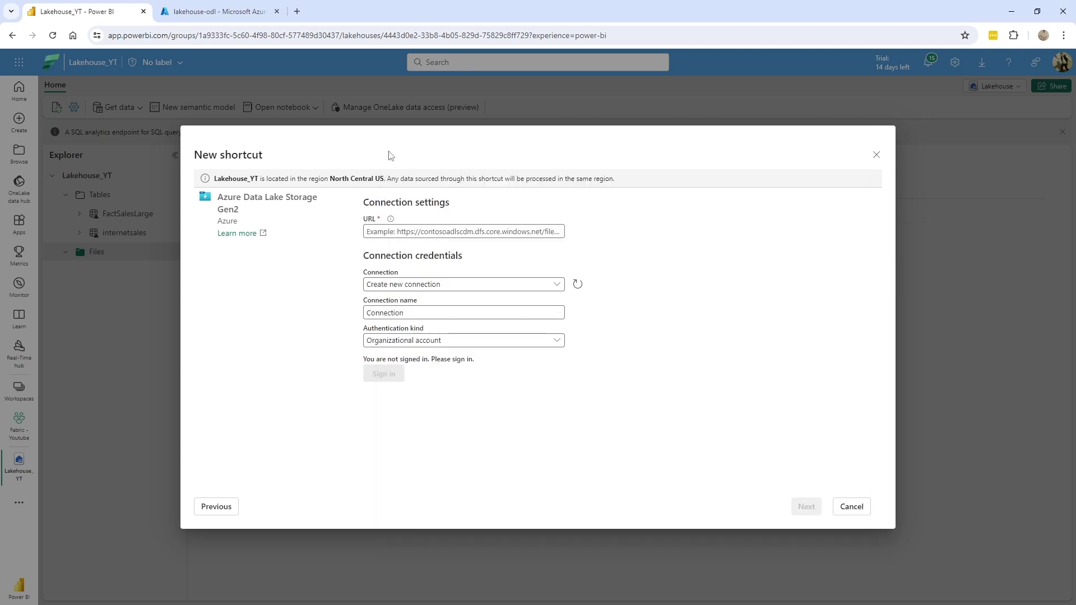
{"action": "left_click", "coordinate": [412, 234]}
{"action": "key", "text": "ctrl+v"}
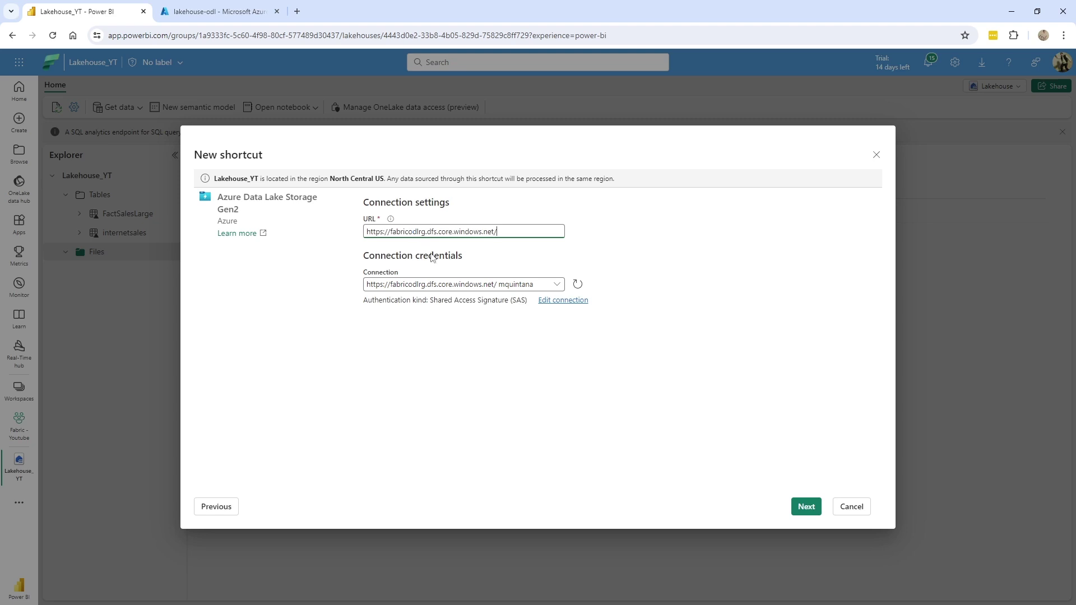
- Edit the connection to use new credentials, pasting the SAS token copied from Notepad
{"action": "left_click", "coordinate": [553, 301]}
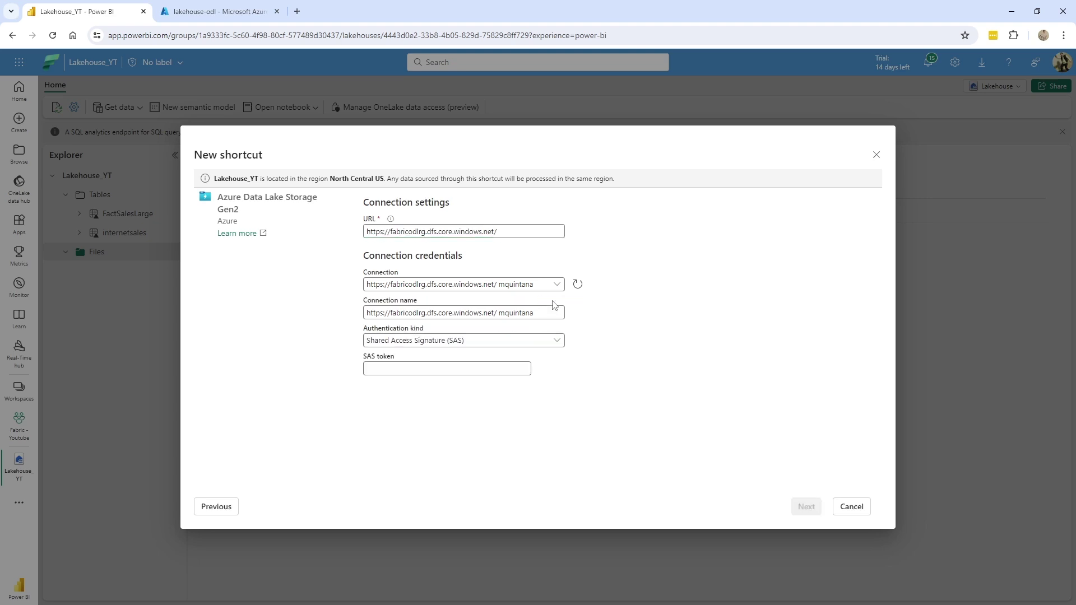
{"action": "left_click", "coordinate": [451, 368]}
{"action": "key", "text": "alt+Tab"}
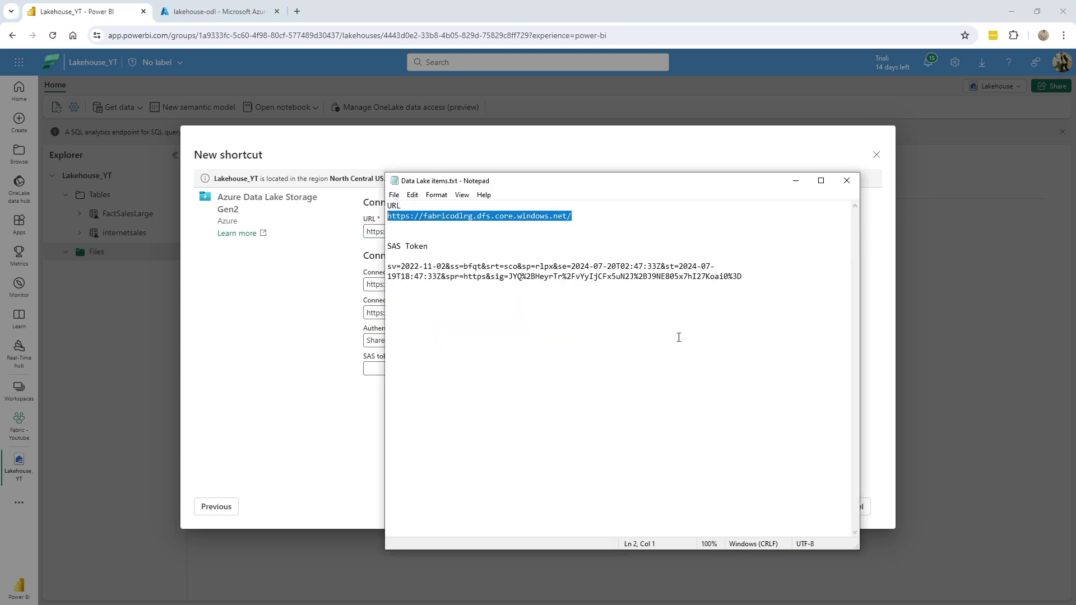
{"action": "left_click_drag", "start_coordinate": [745, 277], "coordinate": [348, 269]}
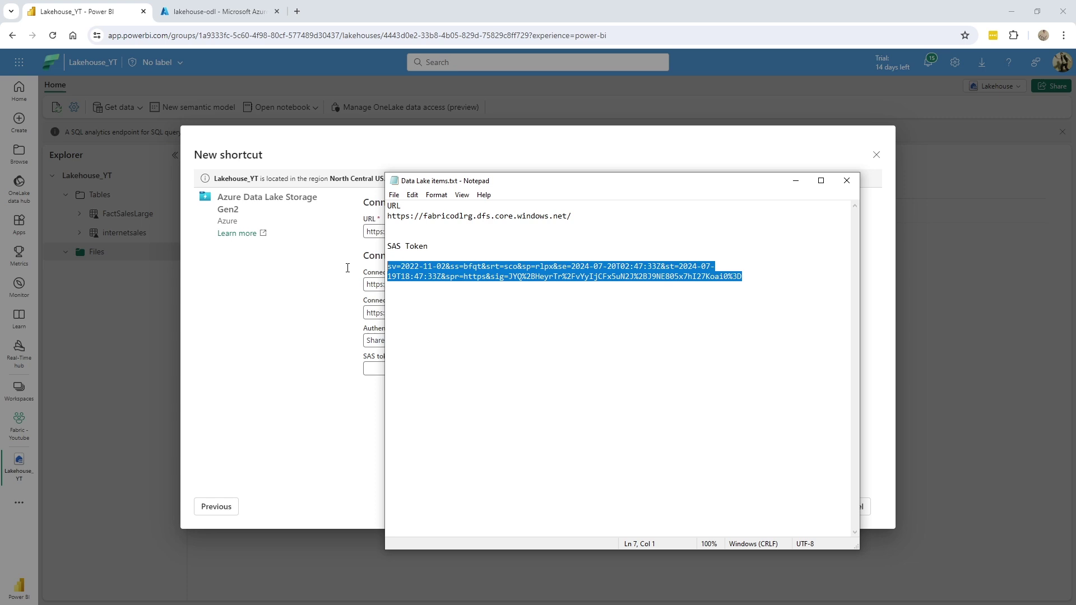
{"action": "key", "text": "alt+Tab"}
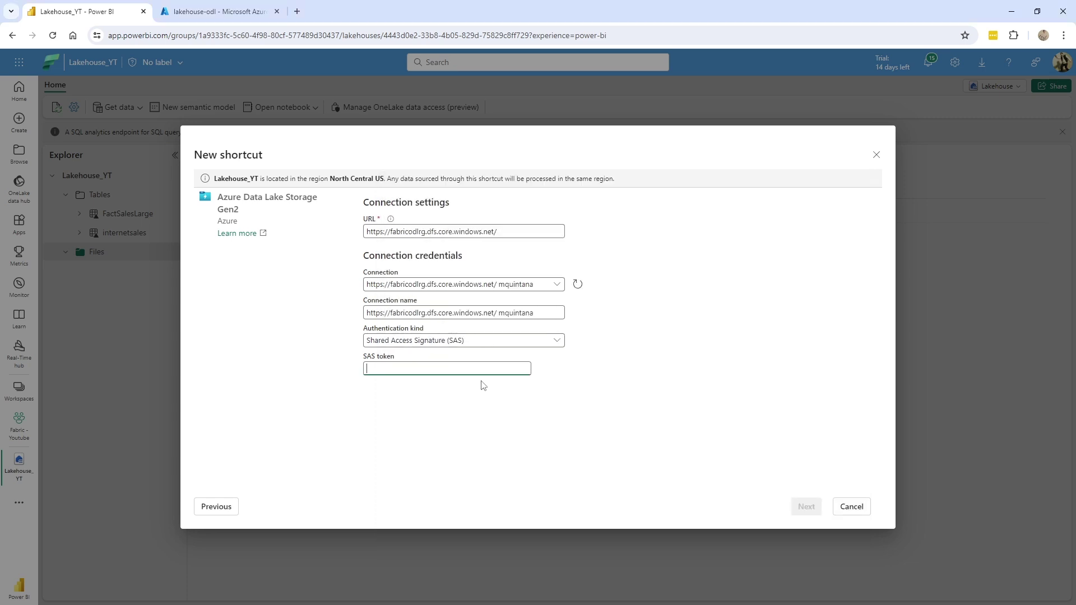
{"action": "key", "text": "ctrl+v"}
- Move on to the folder browser, expand lakehouse-odl and tick its Delta folder
{"action": "left_click", "coordinate": [805, 506]}
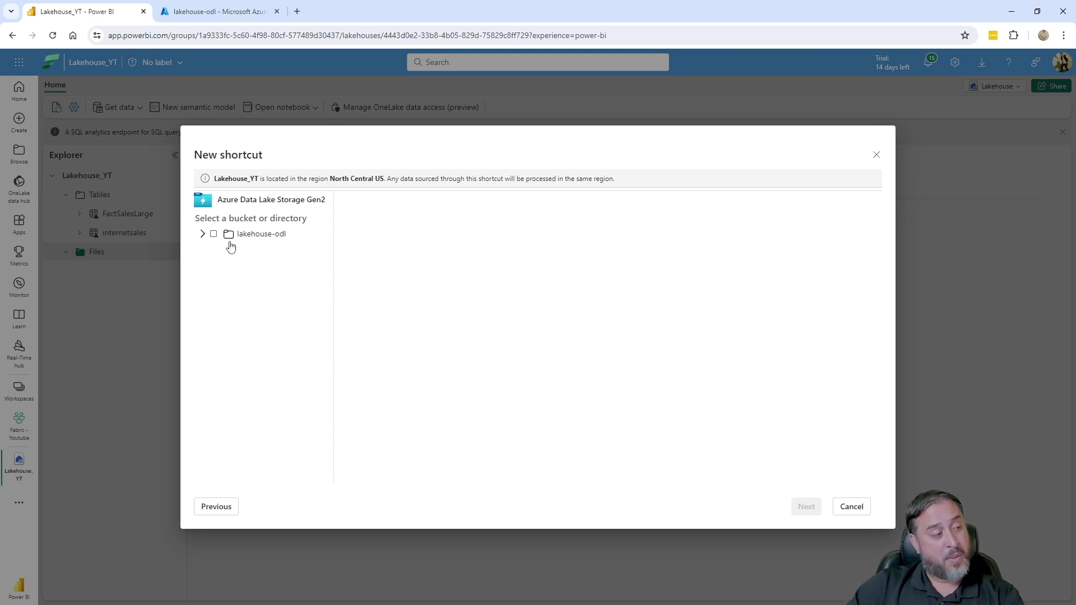
{"action": "left_click", "coordinate": [203, 234]}
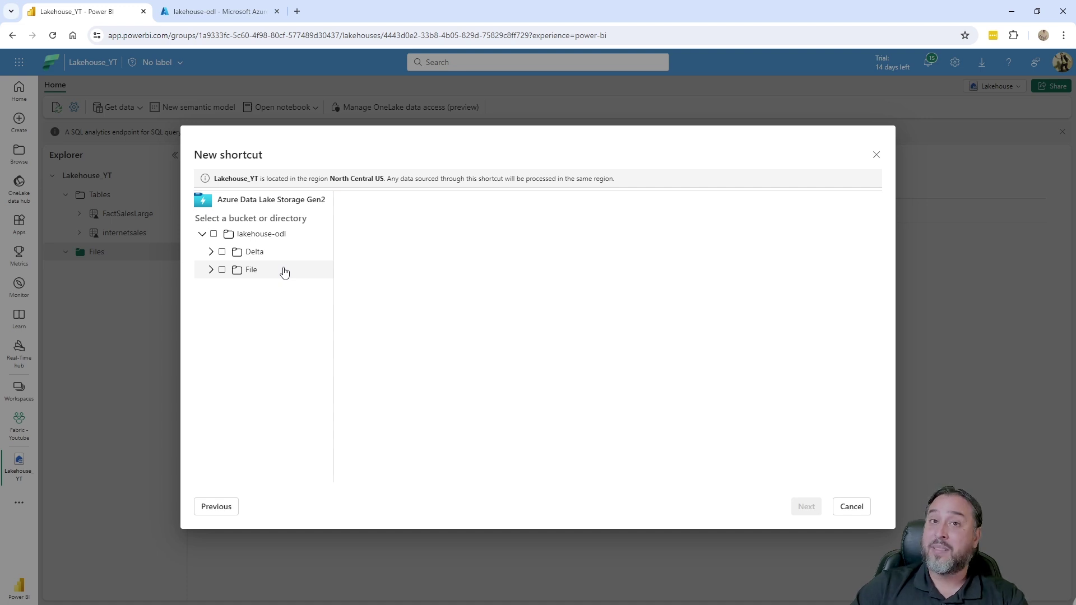
{"action": "left_click", "coordinate": [222, 254]}
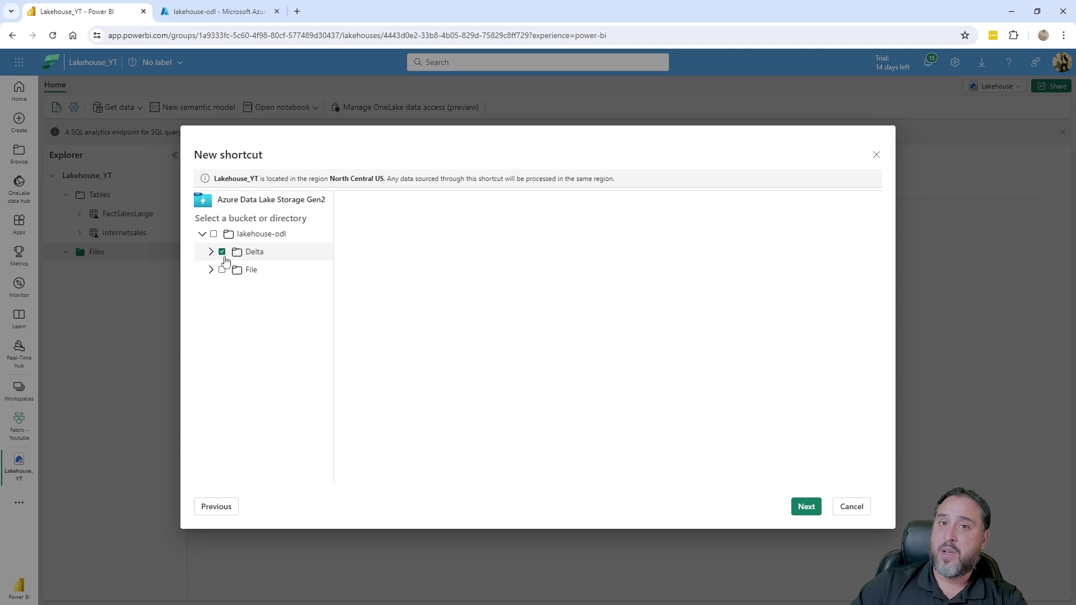
- On the review page, rename the Delta shortcut to dim_customer and confirm it
{"action": "left_click", "coordinate": [805, 507]}
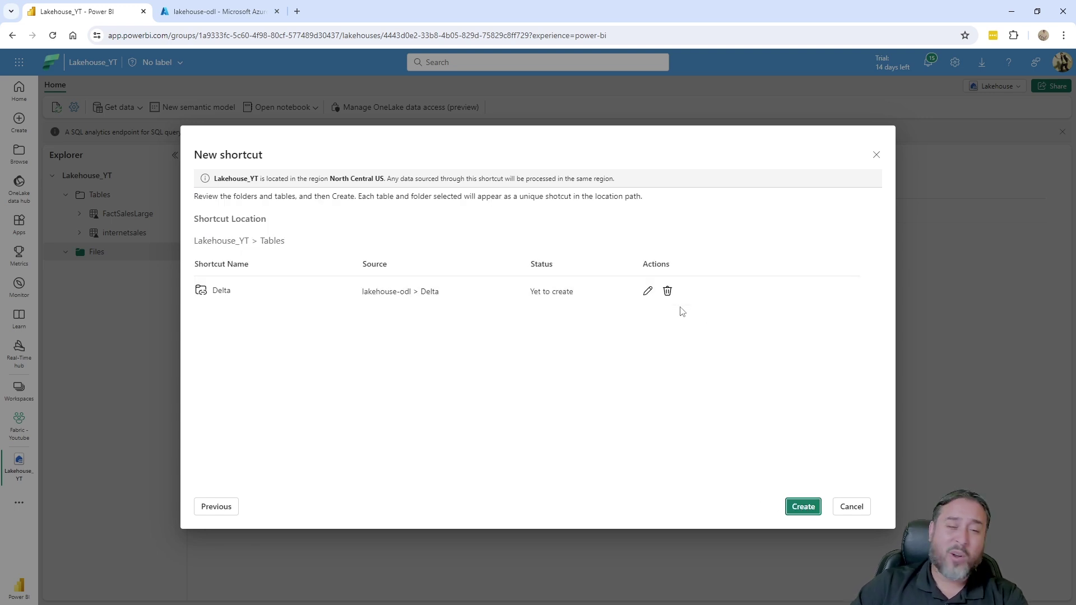
{"action": "left_click", "coordinate": [648, 292]}
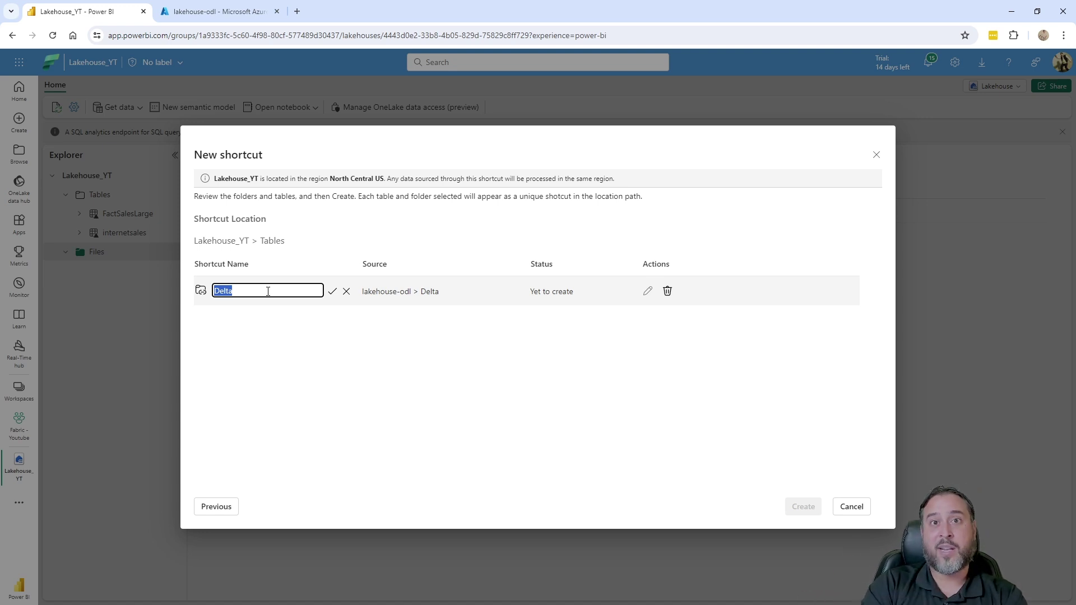
{"action": "type", "text": "dim"}
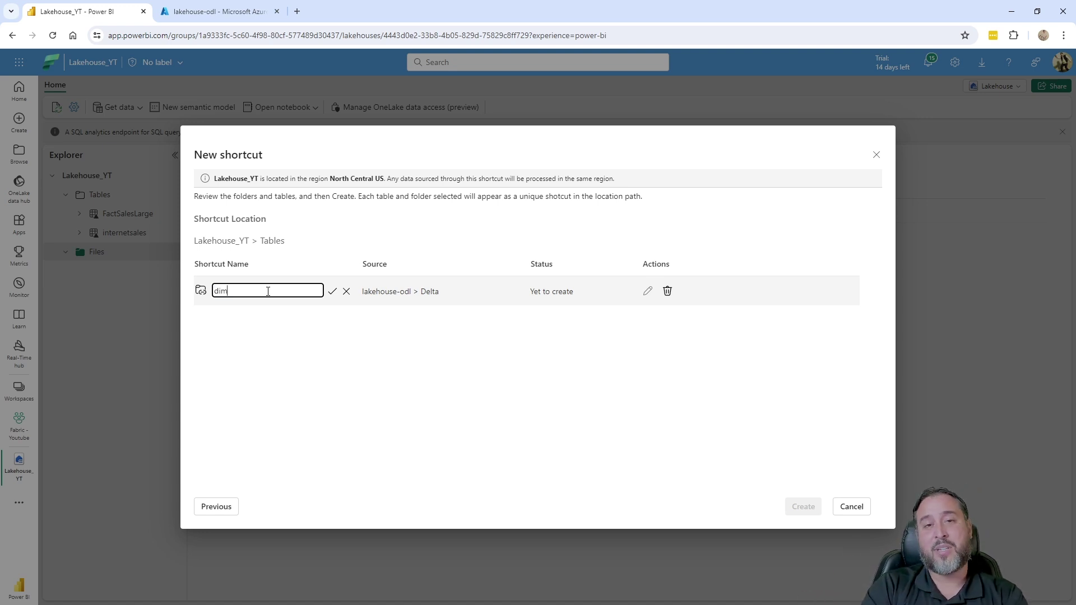
{"action": "type", "text": "_customer"}
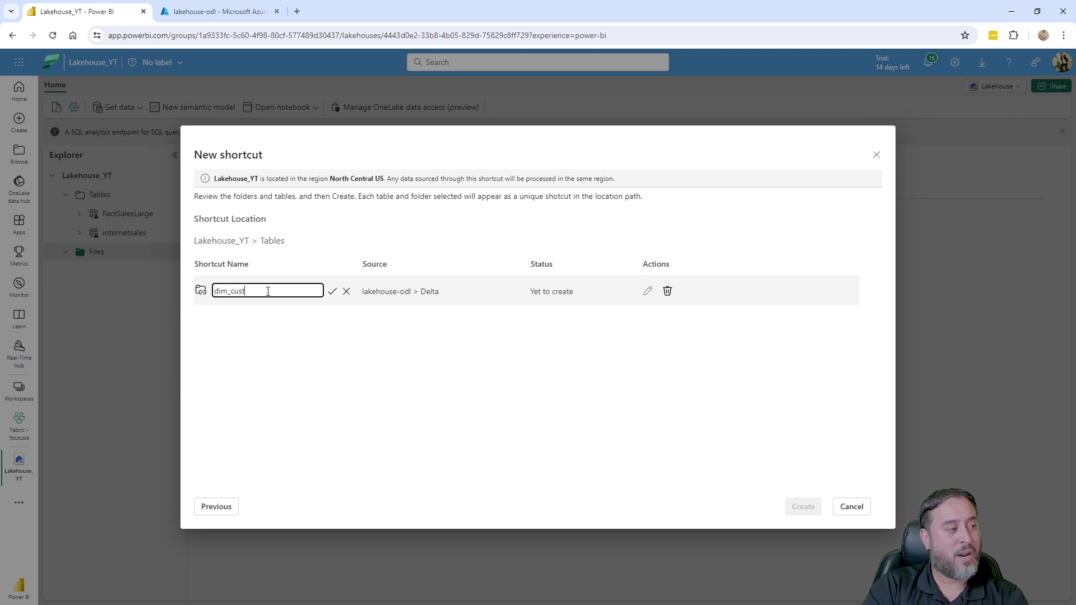
{"action": "left_click", "coordinate": [332, 290]}
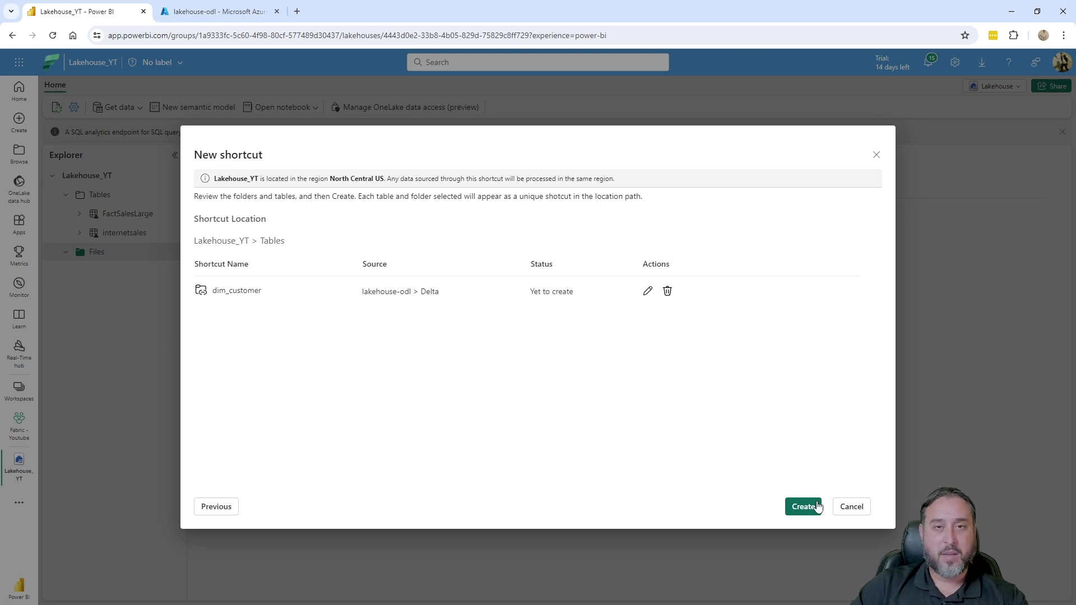
- Create the dim_customer shortcut, preview its customer rows, and inspect its underlying Delta files
{"action": "left_click", "coordinate": [817, 506]}
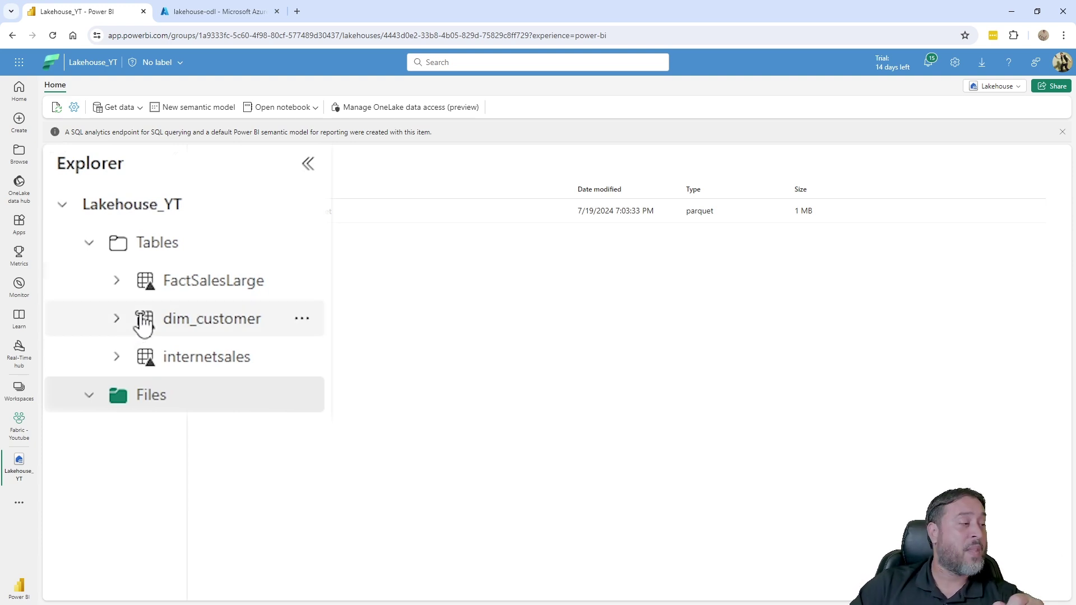
{"action": "left_click", "coordinate": [114, 235]}
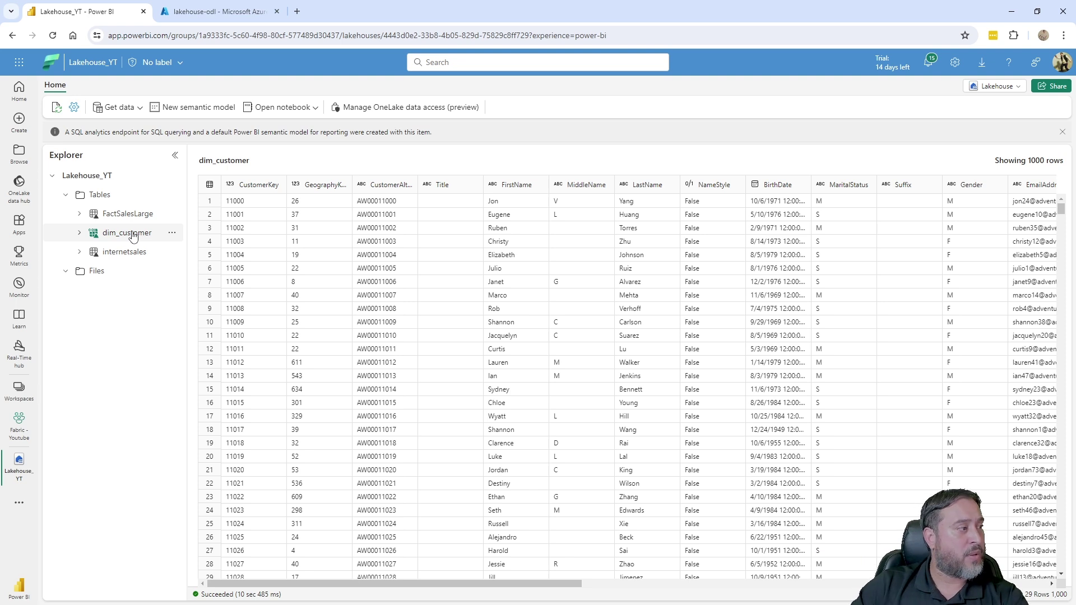
{"action": "right_click", "coordinate": [132, 236]}
{"action": "key", "text": "Escape"}
{"action": "right_click", "coordinate": [124, 240]}
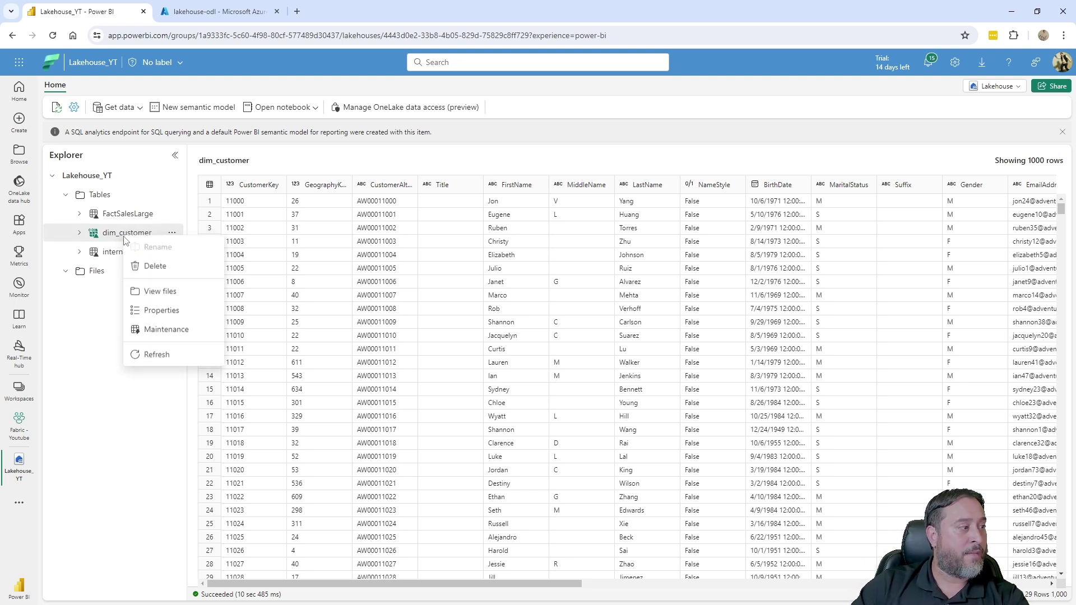
{"action": "left_click", "coordinate": [168, 298]}
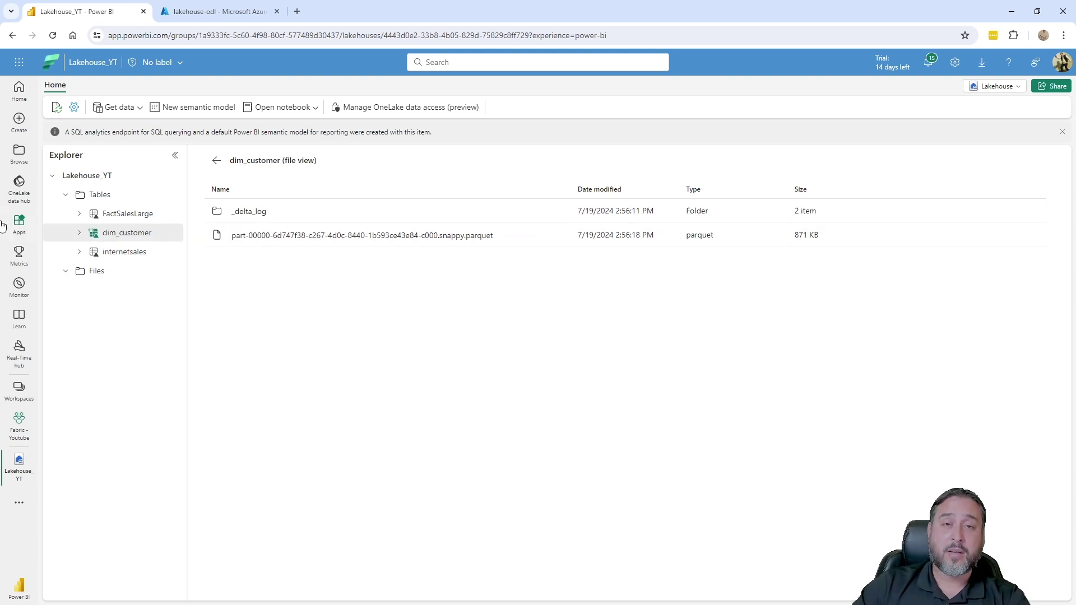
{"action": "left_click", "coordinate": [217, 161]}
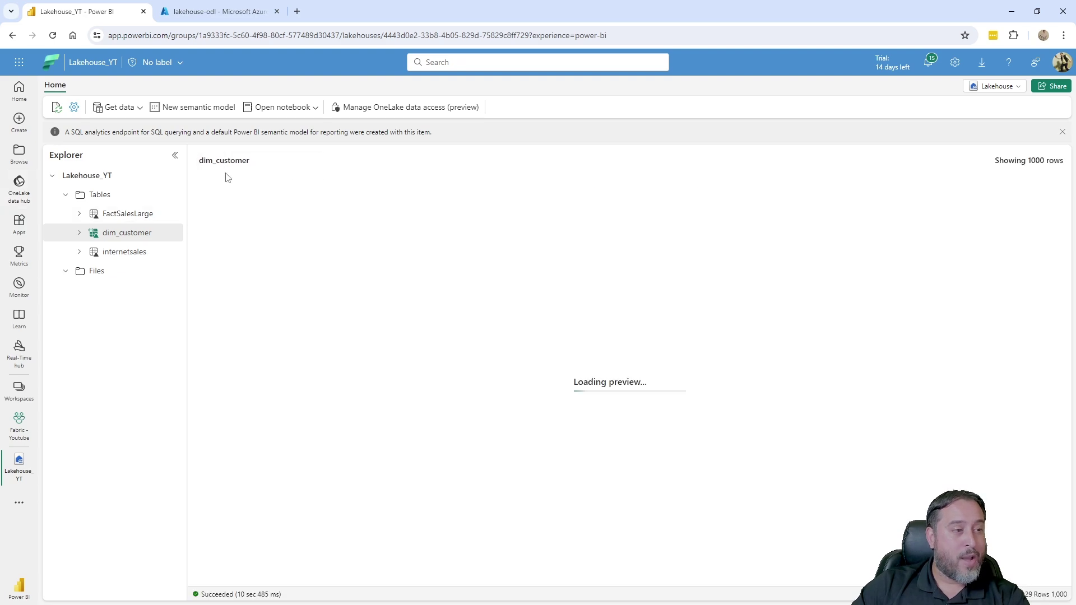
{"action": "left_click", "coordinate": [992, 85]}
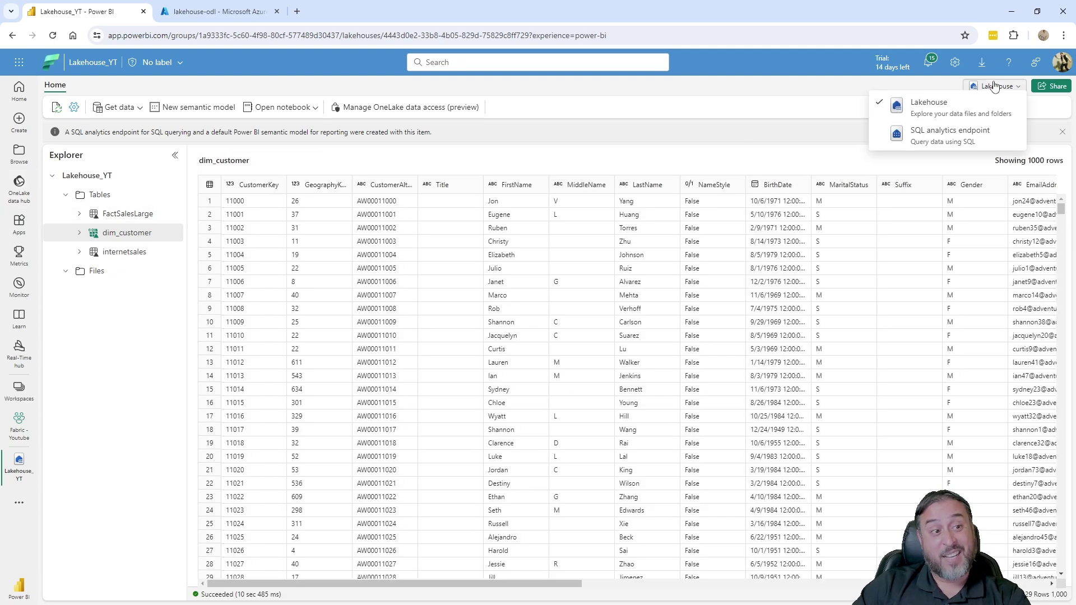
- In the SQL analytics endpoint, run a new query SELECT * FROM dim_customer
{"action": "left_click", "coordinate": [950, 143]}
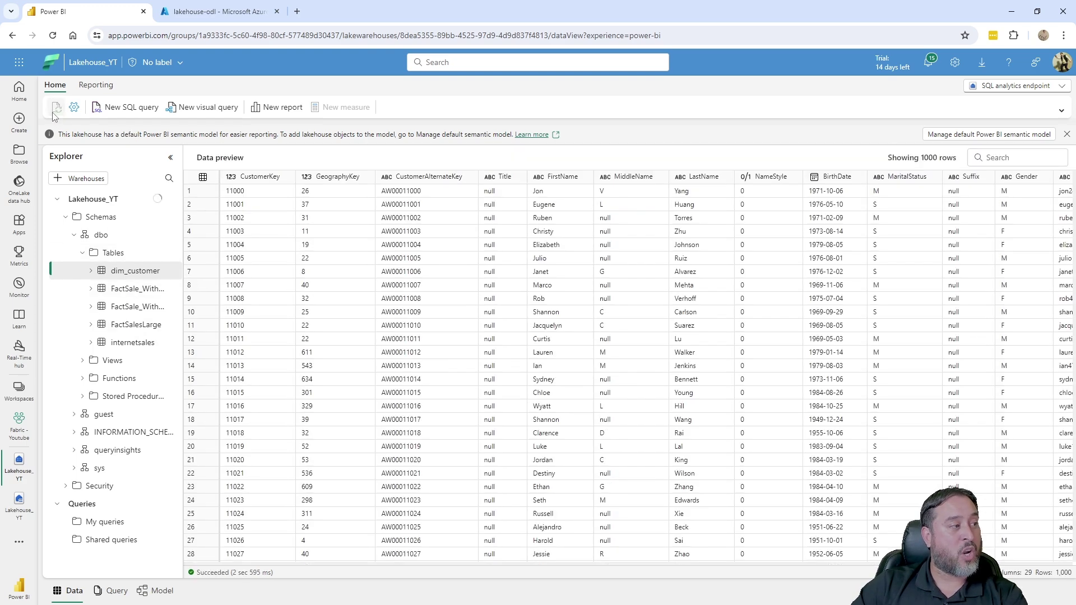
{"action": "left_click", "coordinate": [136, 109]}
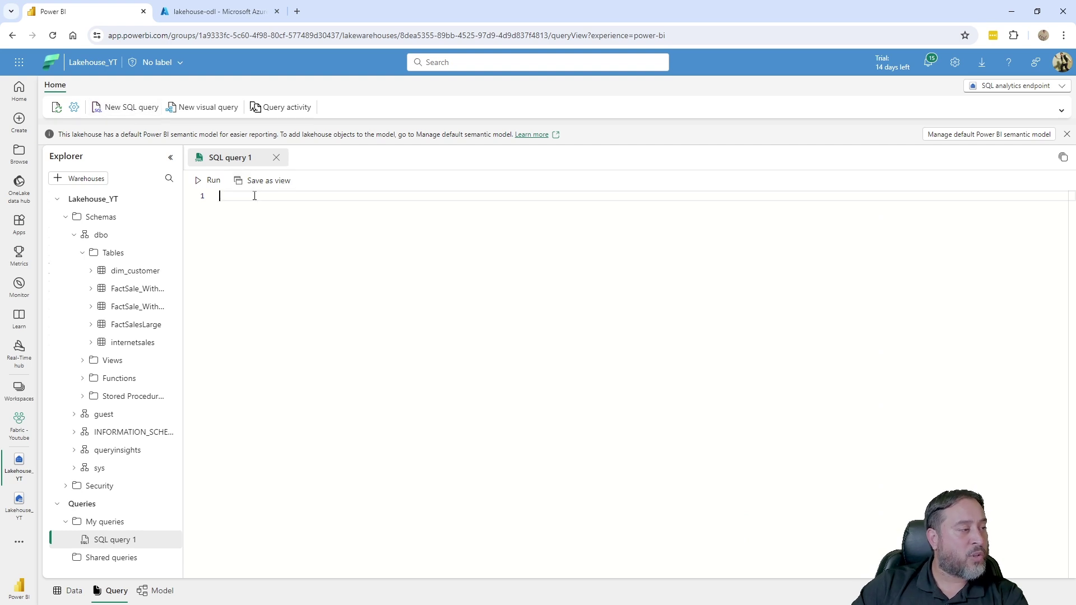
{"action": "type", "text": "SELECT *"}
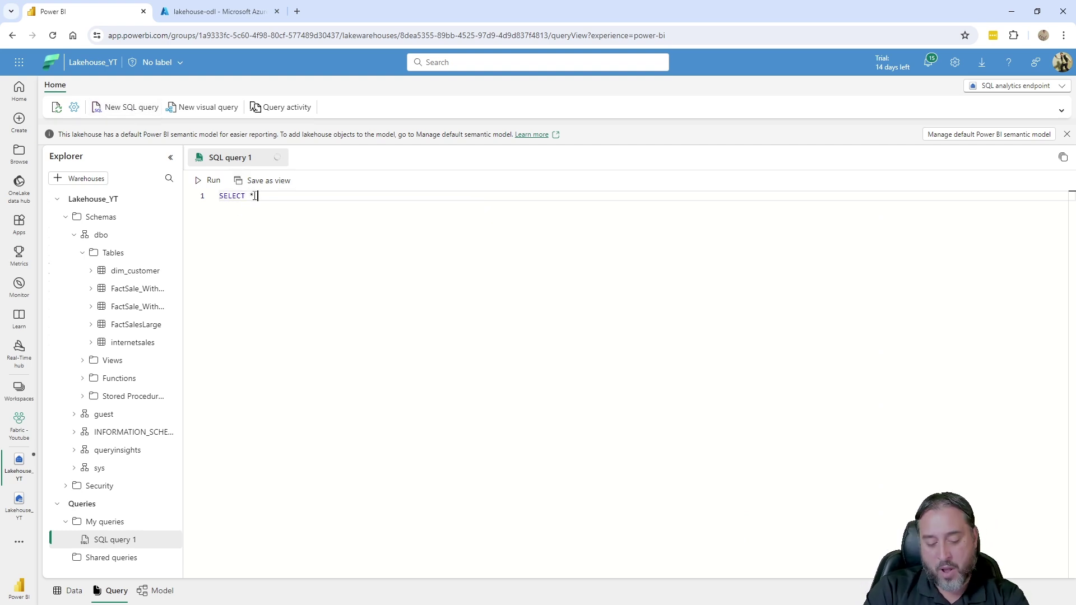
{"action": "key", "text": "Return"}
{"action": "type", "text": "FRO"}
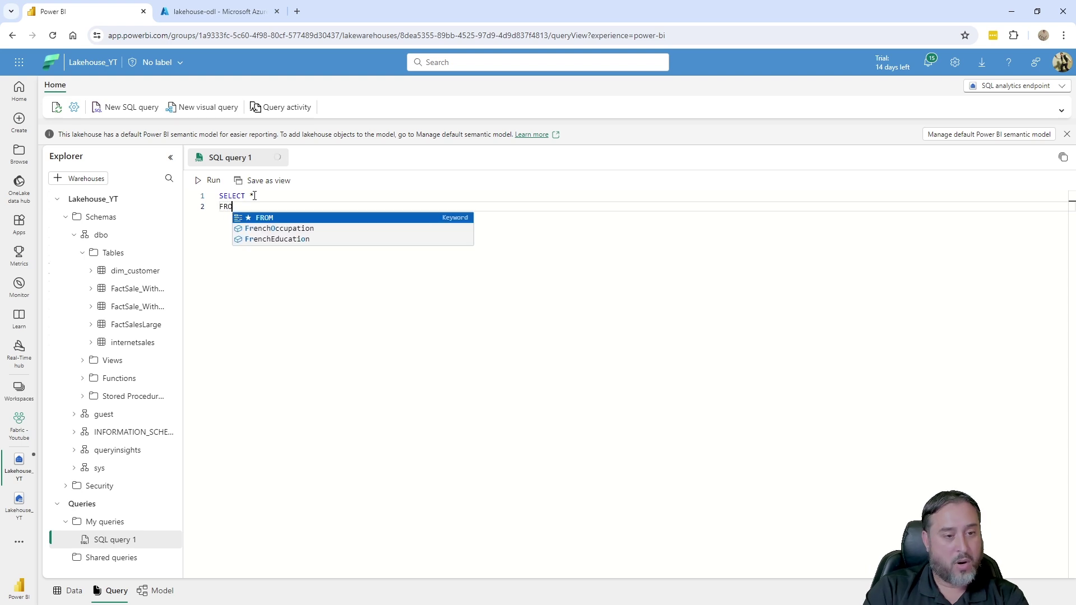
{"action": "type", "text": "M dim"}
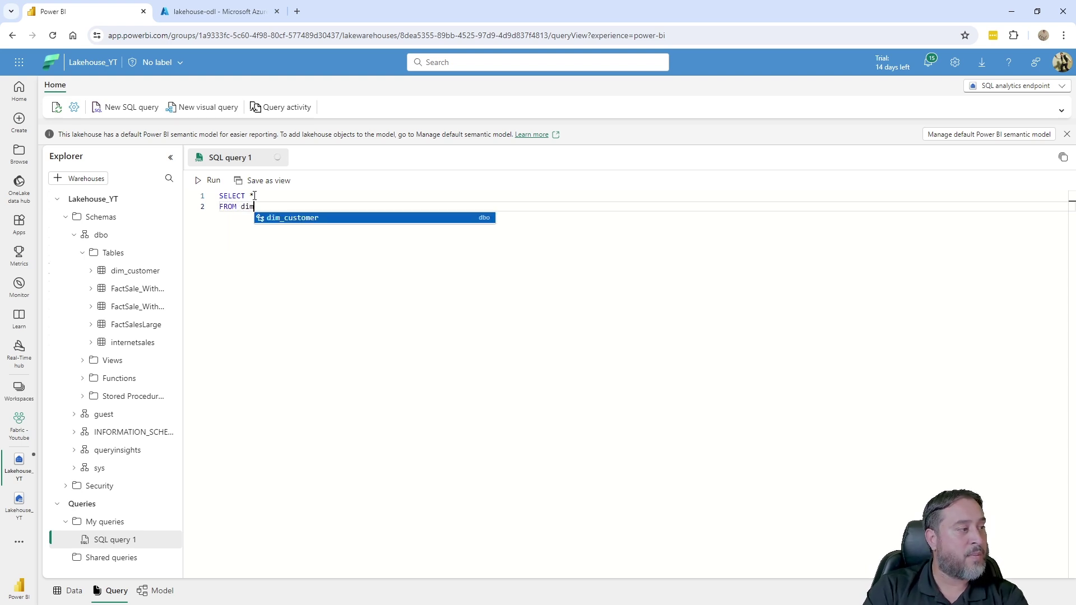
{"action": "key", "text": "Tab"}
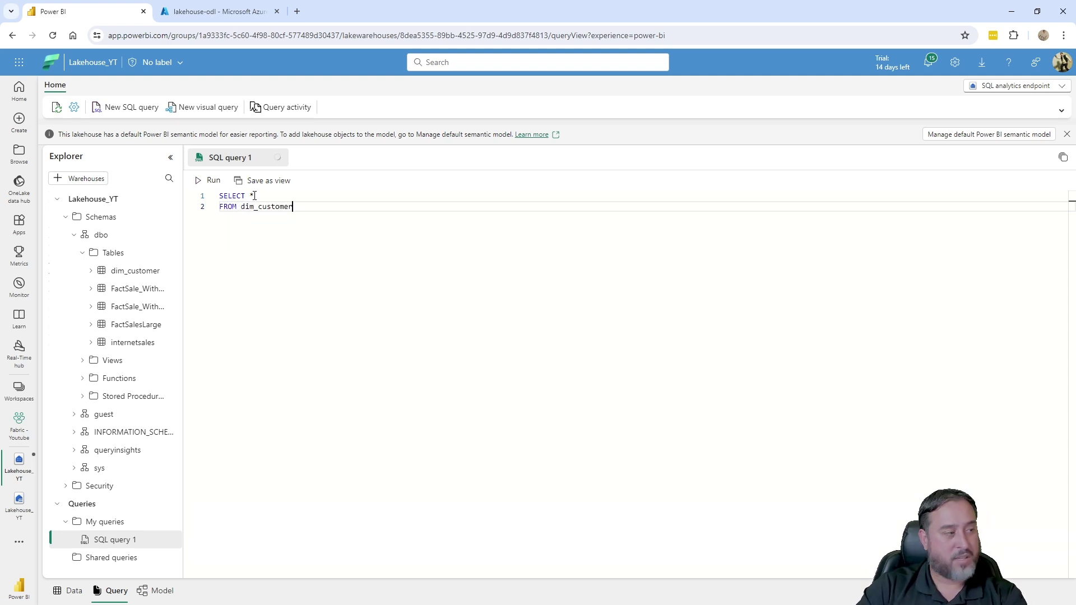
{"action": "key", "text": "ctrl+Return"}
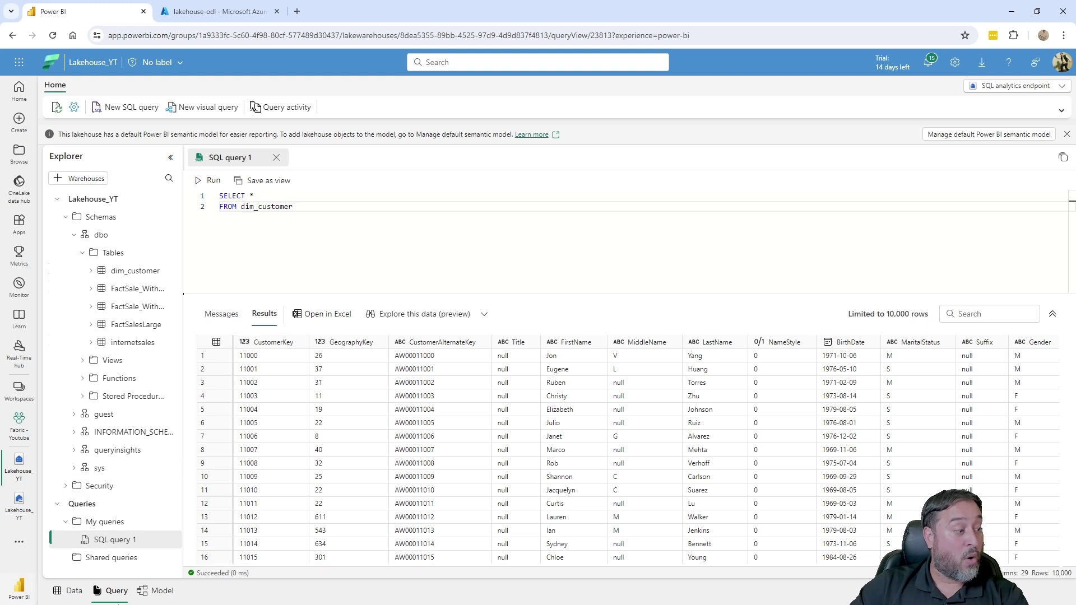
- Switch the SQL analytics endpoint to the Model view to see dim_customer among the tables
{"action": "left_click", "coordinate": [162, 592]}
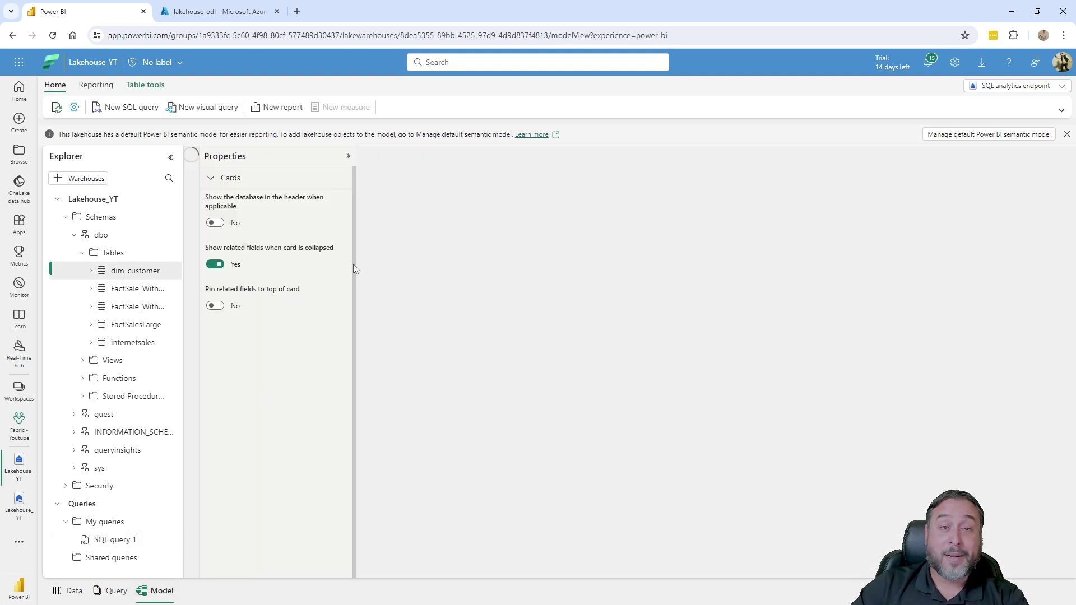